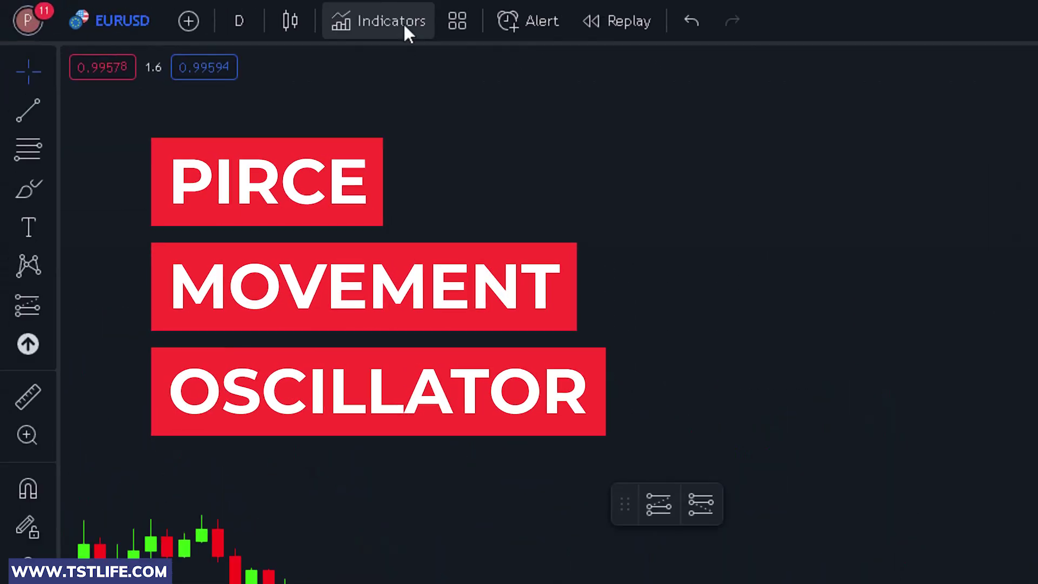
- Search 'pmo' and add the Price Momentum Oscillator community script in its own pane
left_click(395, 19)
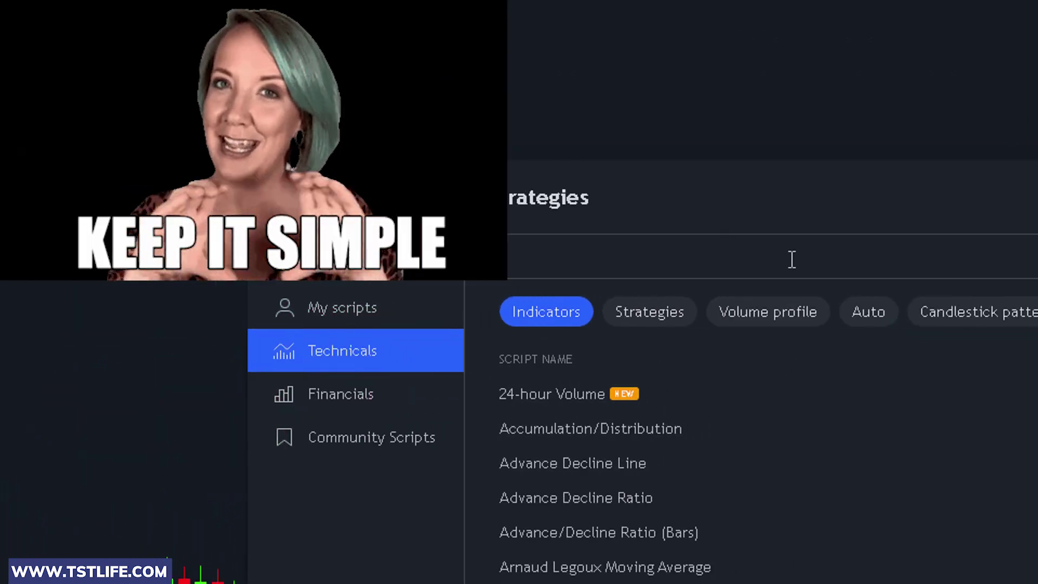
type("pm")
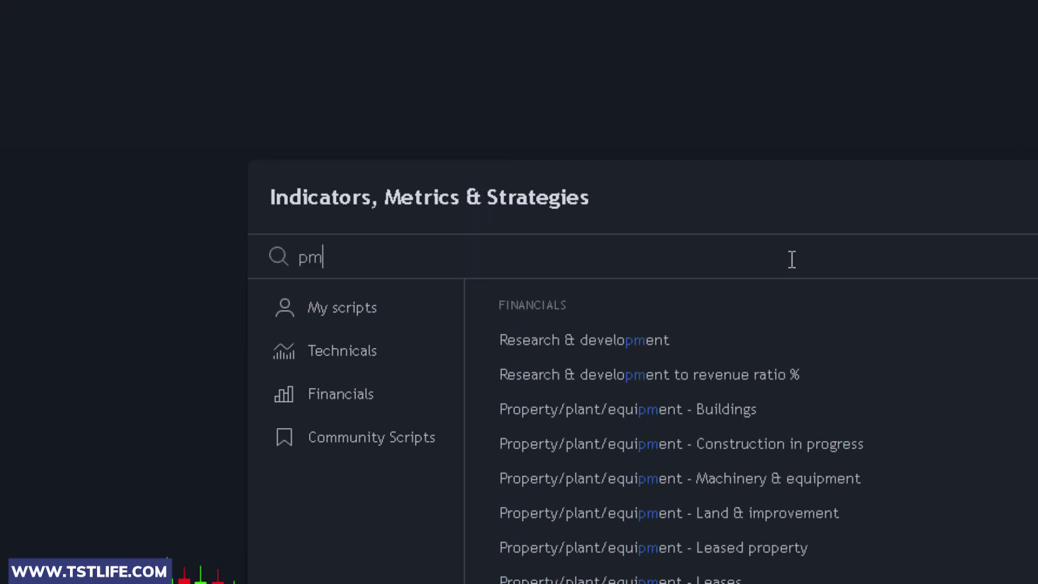
type("o")
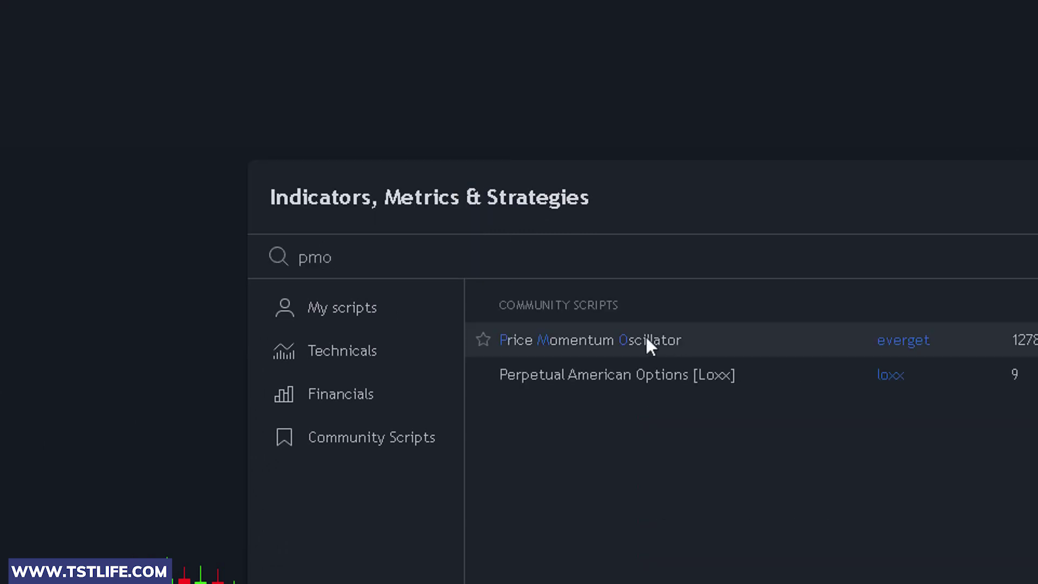
left_click(549, 340)
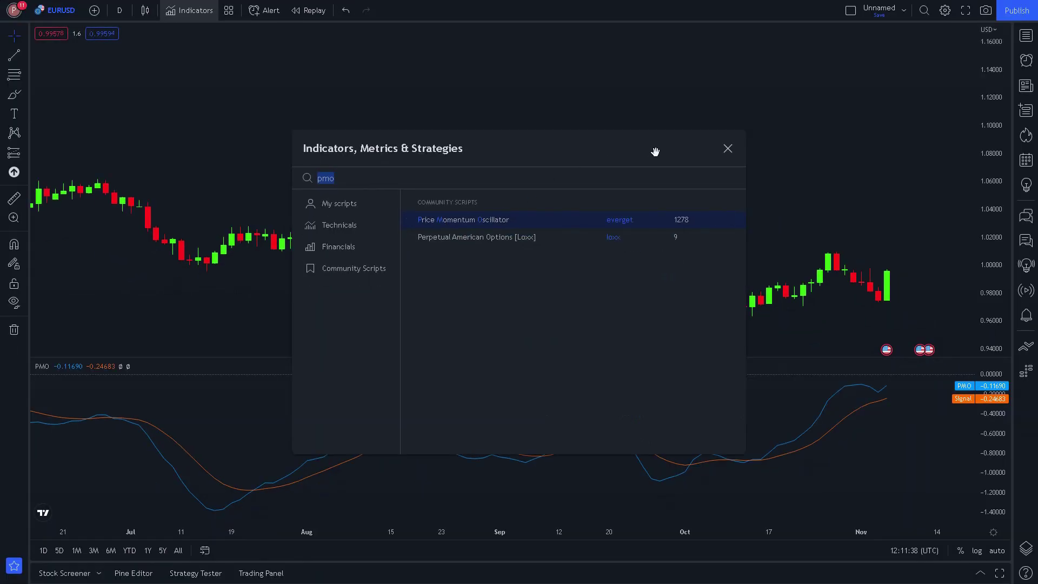
- In PMO settings, turn off Crossunder, Zero Line, Plots Background and Background Color
left_click(726, 148)
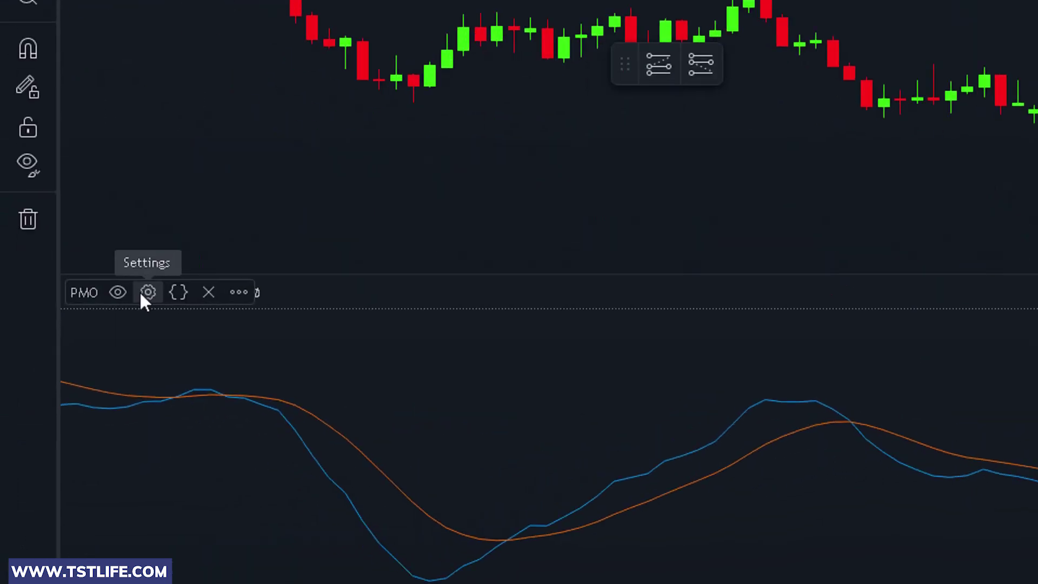
left_click(71, 366)
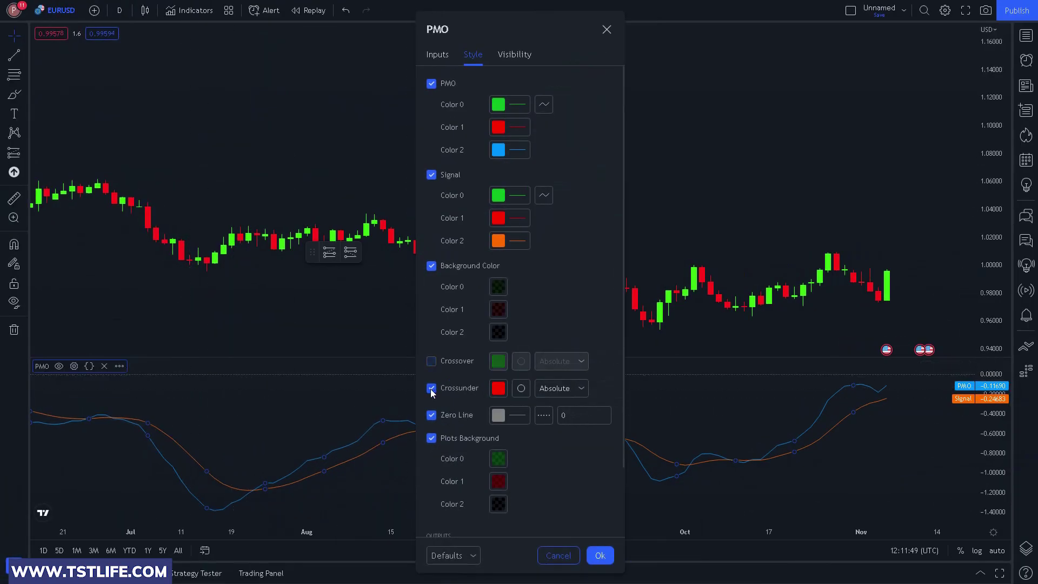
left_click(431, 416)
left_click(431, 438)
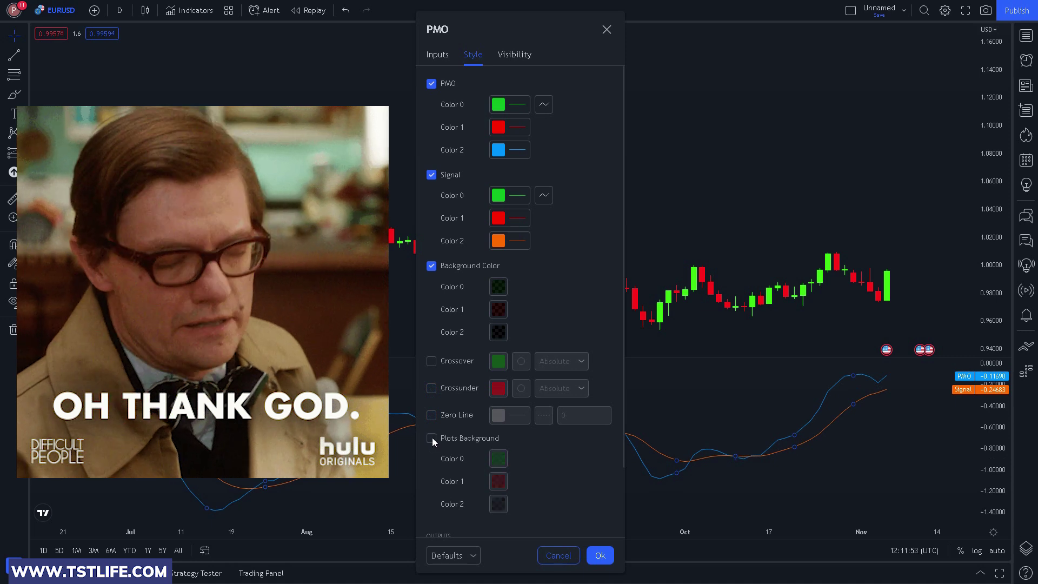
left_click(431, 265)
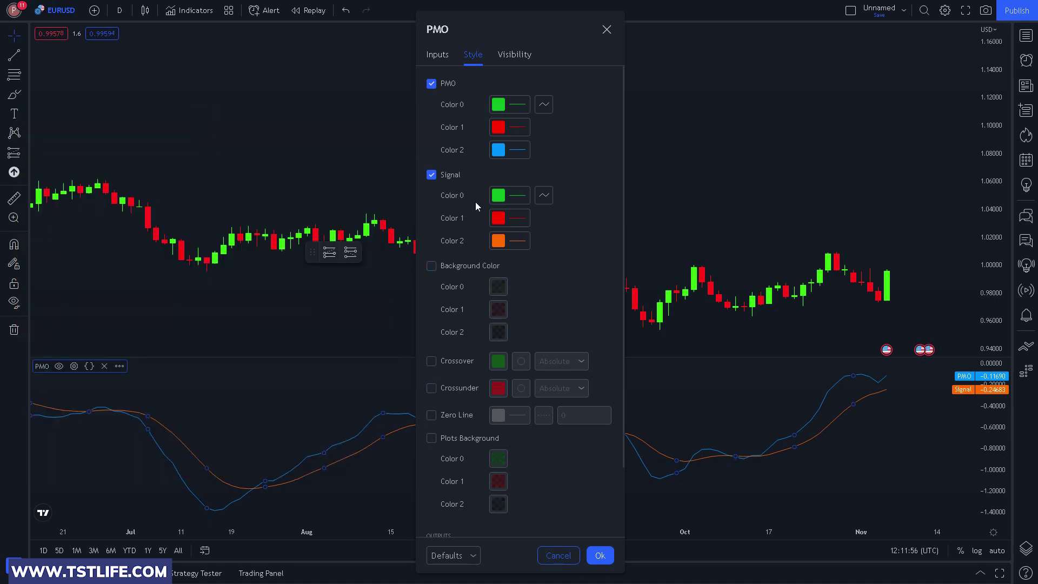
- Set all three PMO colour lines to the third, thicker line width
left_click(520, 222)
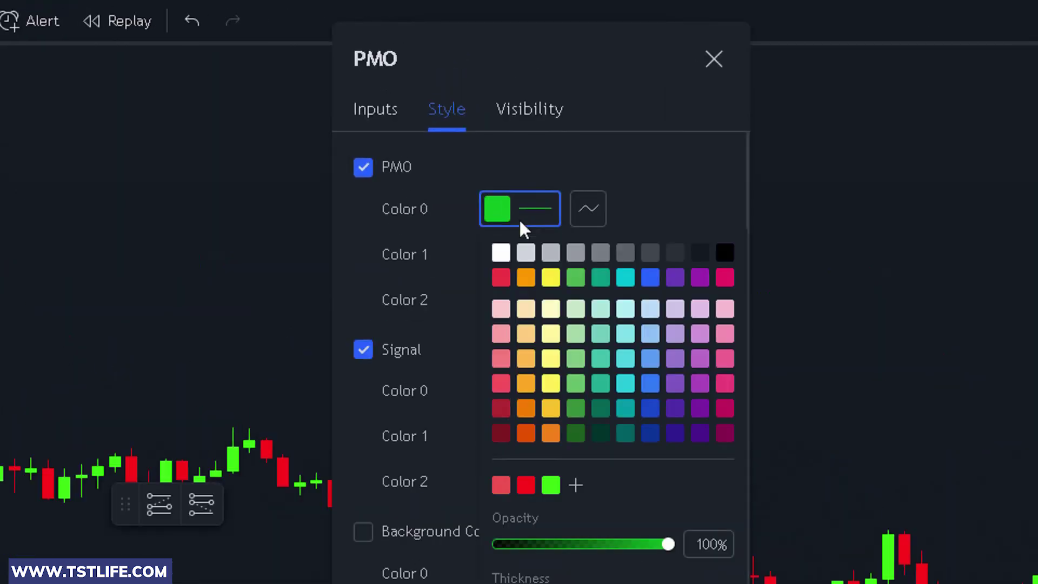
left_click(638, 426)
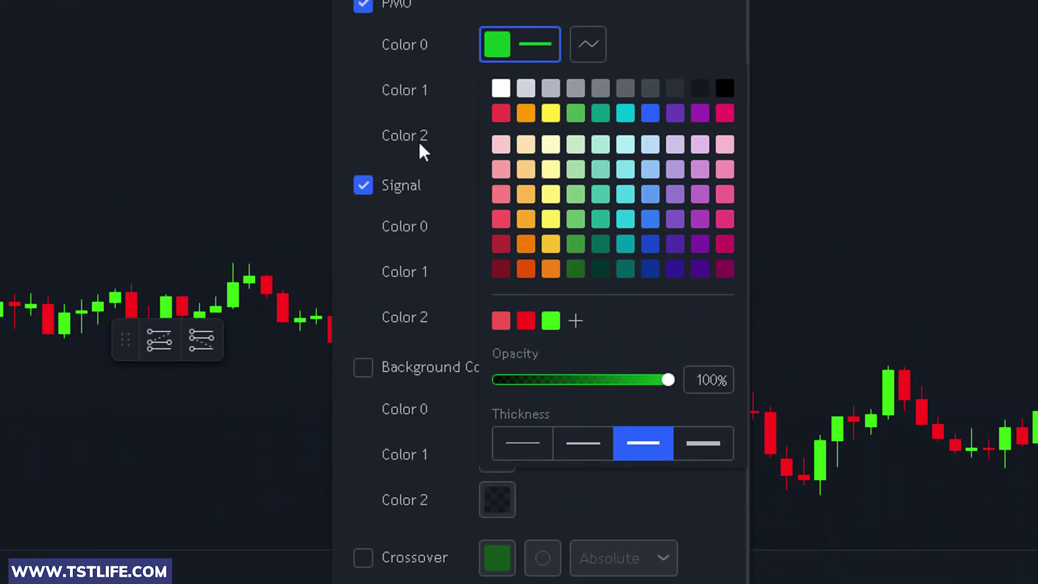
left_click(522, 81)
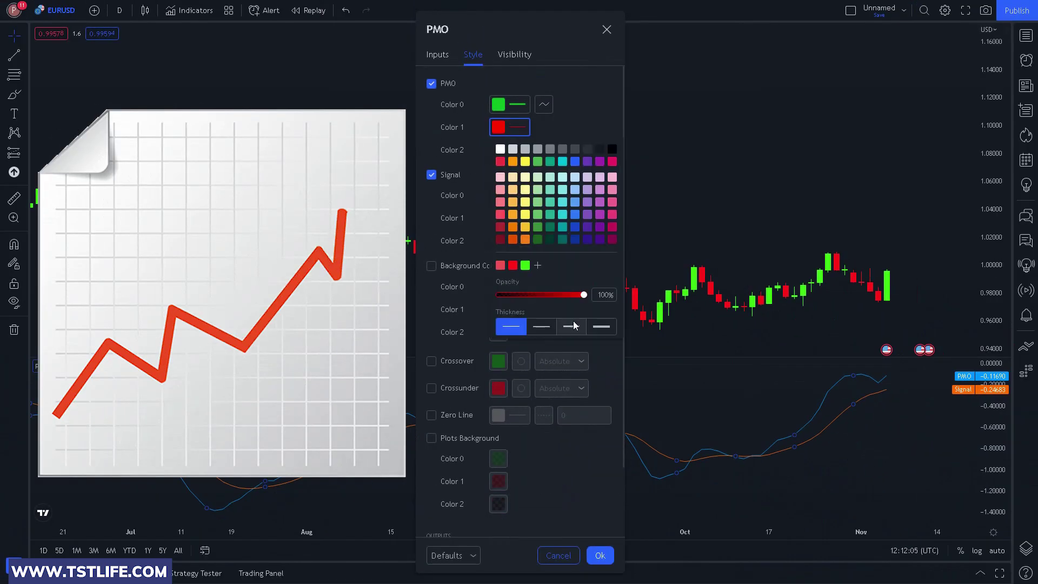
left_click(454, 150)
left_click(571, 346)
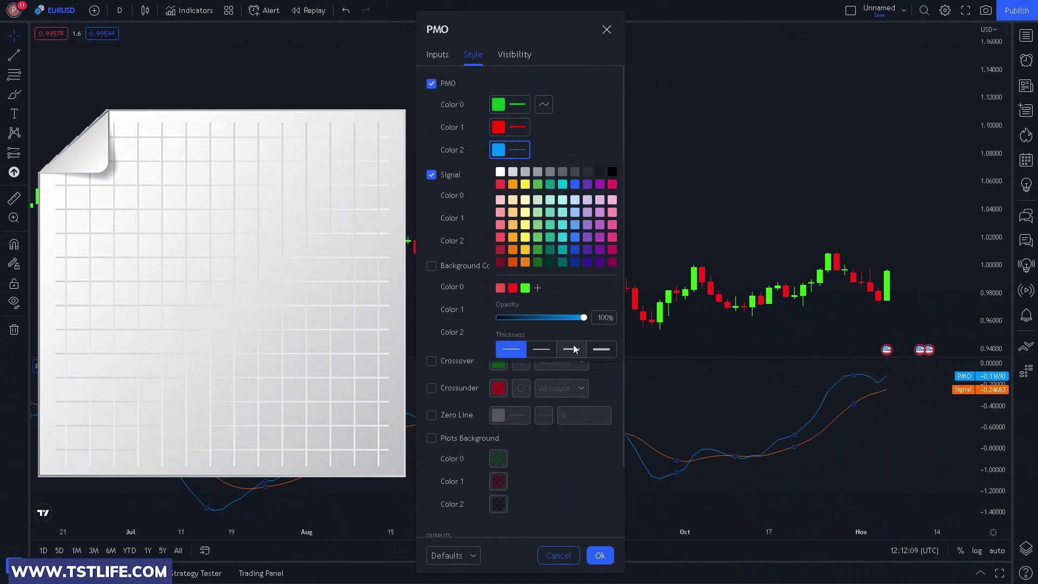
left_click(466, 241)
- Set all three Signal colour lines to the thicker width and apply the style
left_click(503, 196)
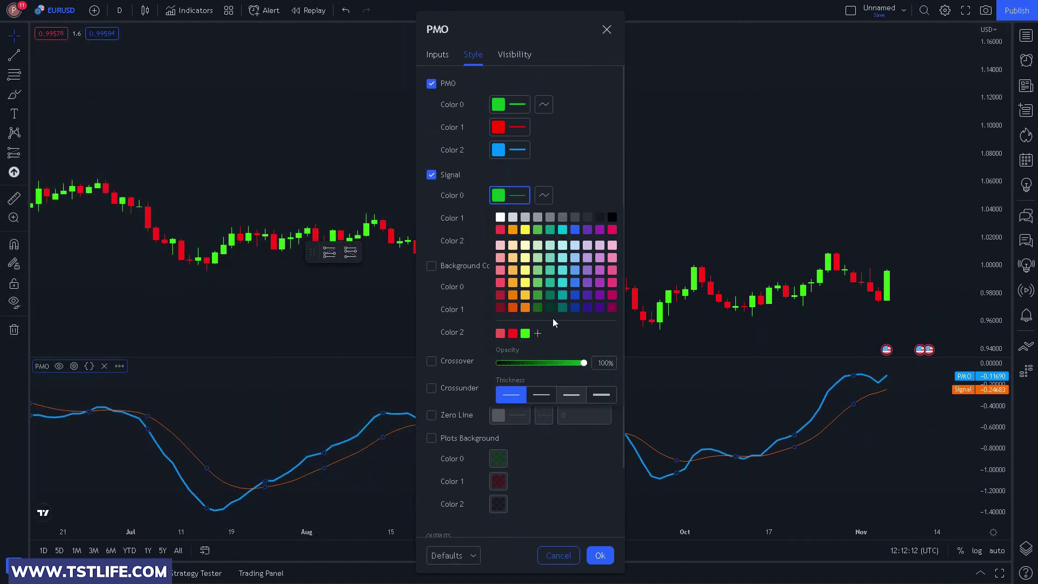
left_click(501, 219)
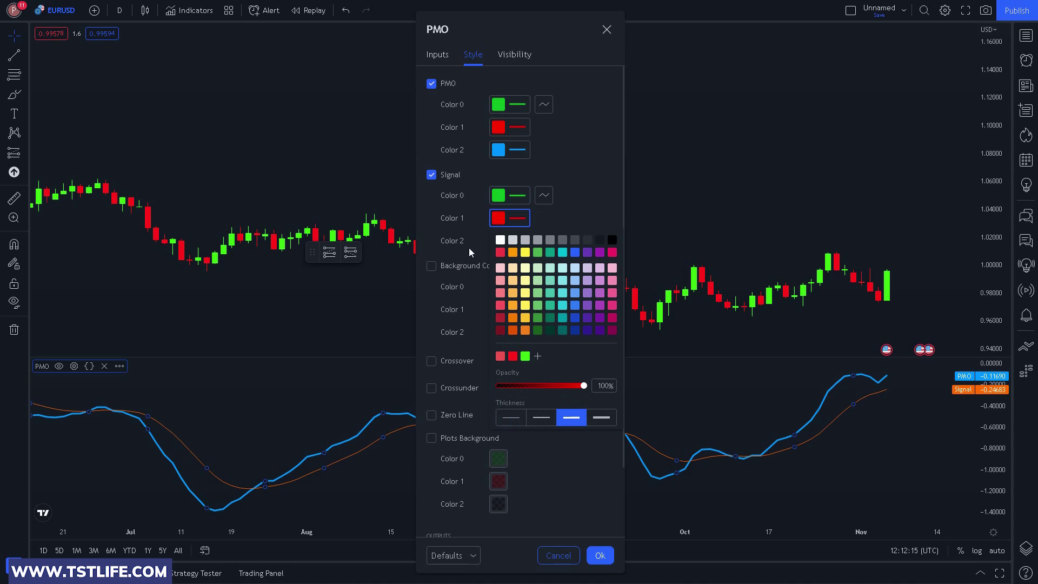
left_click(506, 241)
left_click(570, 439)
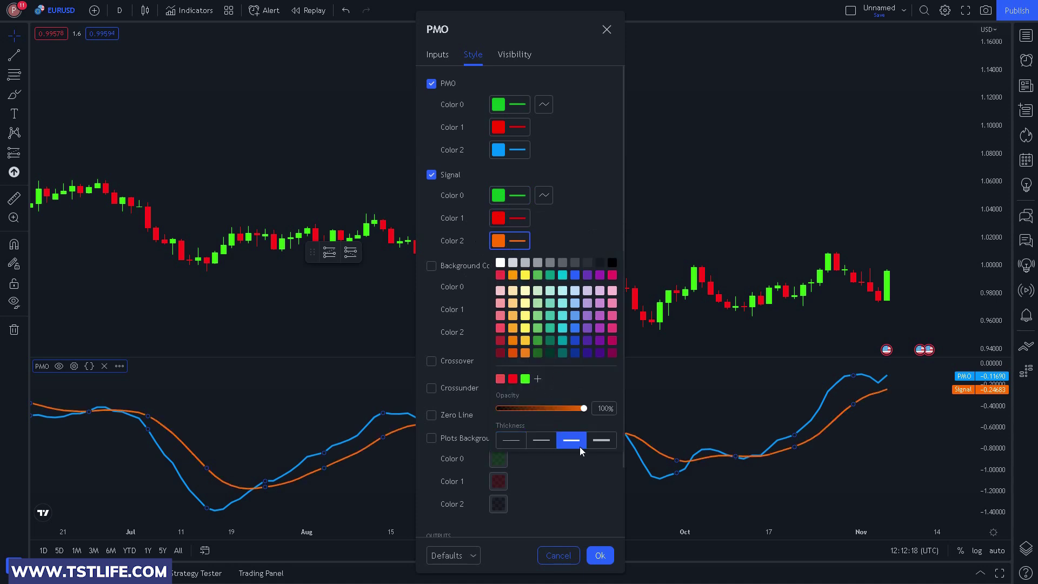
left_click(599, 554)
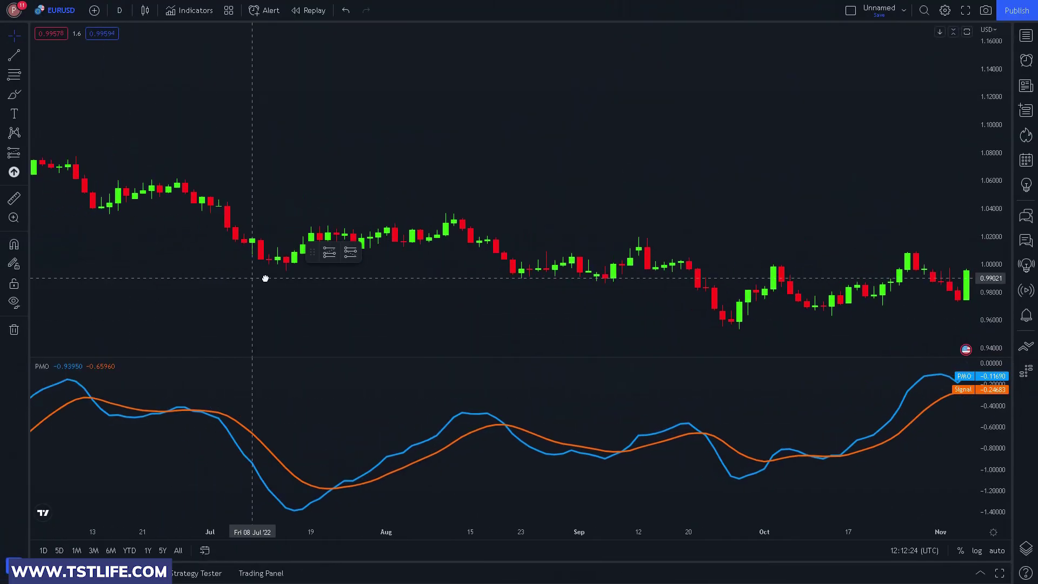
- Drag the EURUSD chart back through older price history, then reset the chart view
left_click_drag(265, 278, 880, 290)
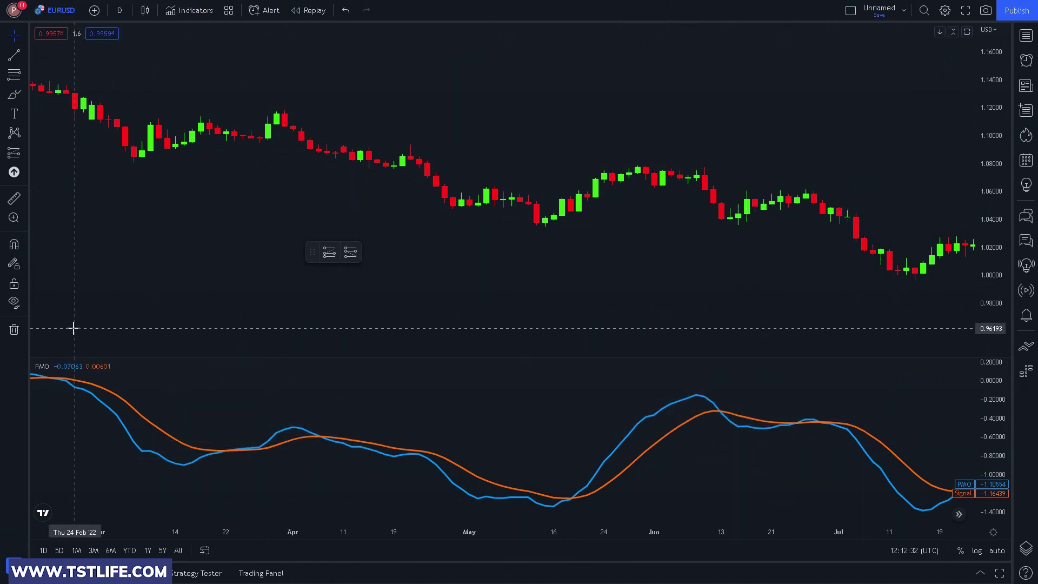
left_click_drag(73, 328, 698, 310)
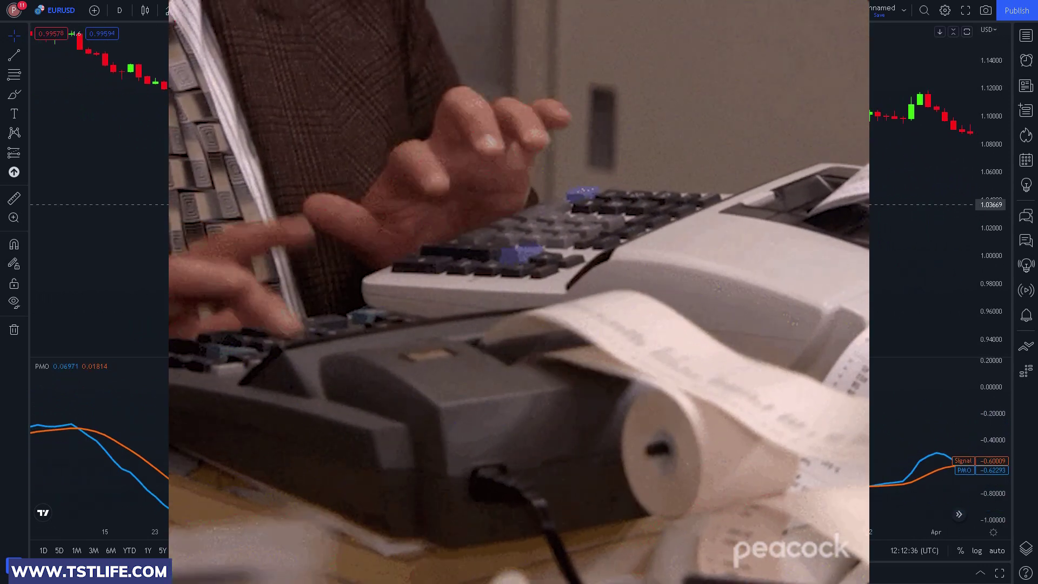
right_click(642, 173)
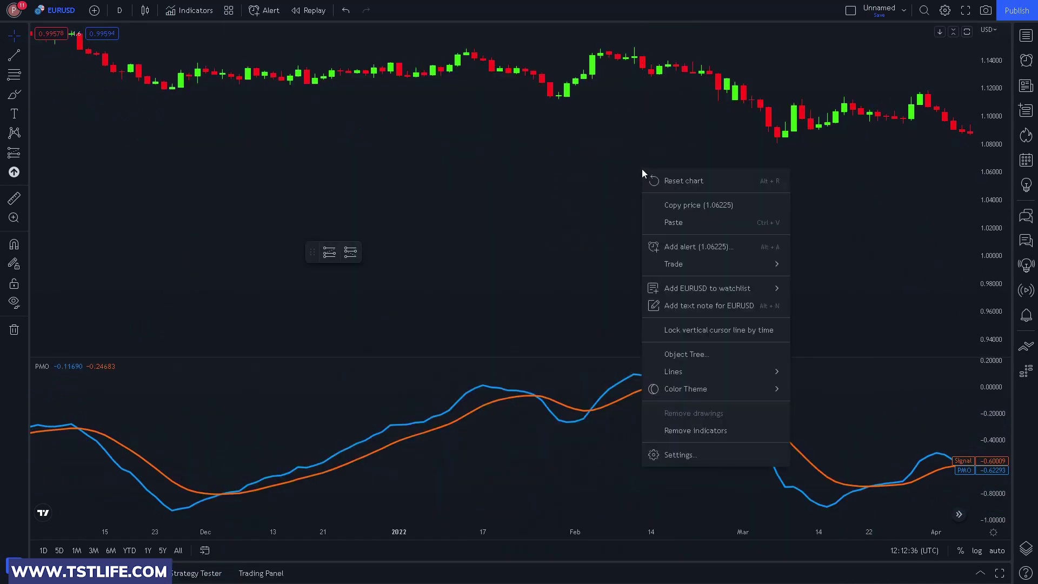
left_click(654, 178)
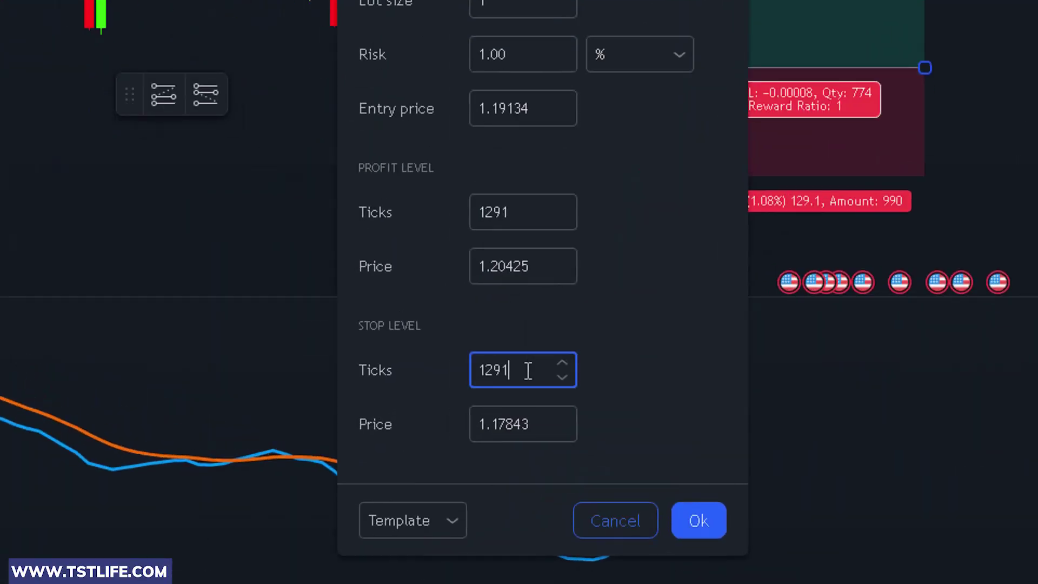
- Give the long position a 1200-tick stop and 2400-tick target, extending it forward in time
type("1200")
left_click(503, 212)
type("2400")
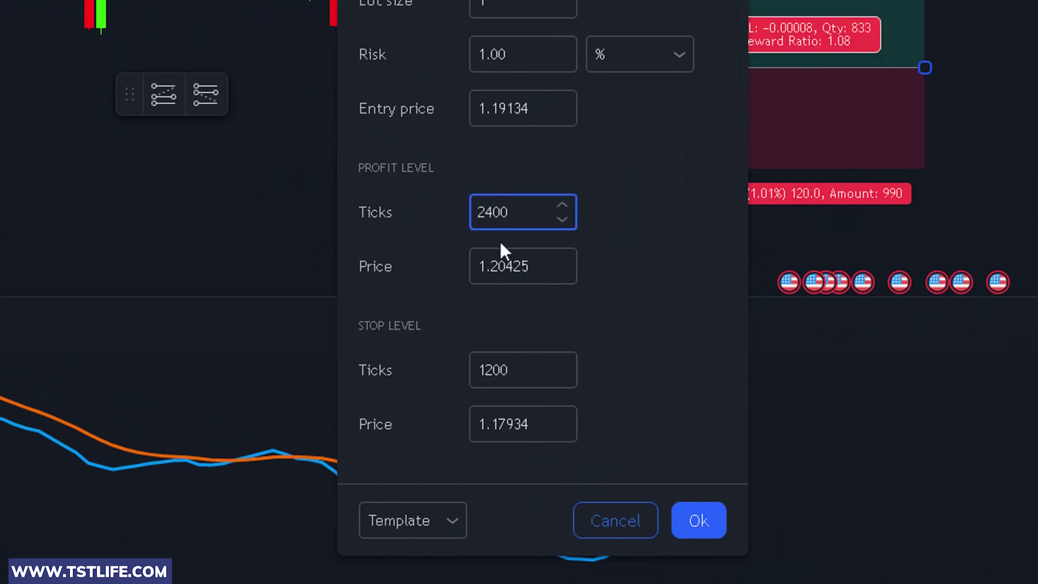
left_click(699, 520)
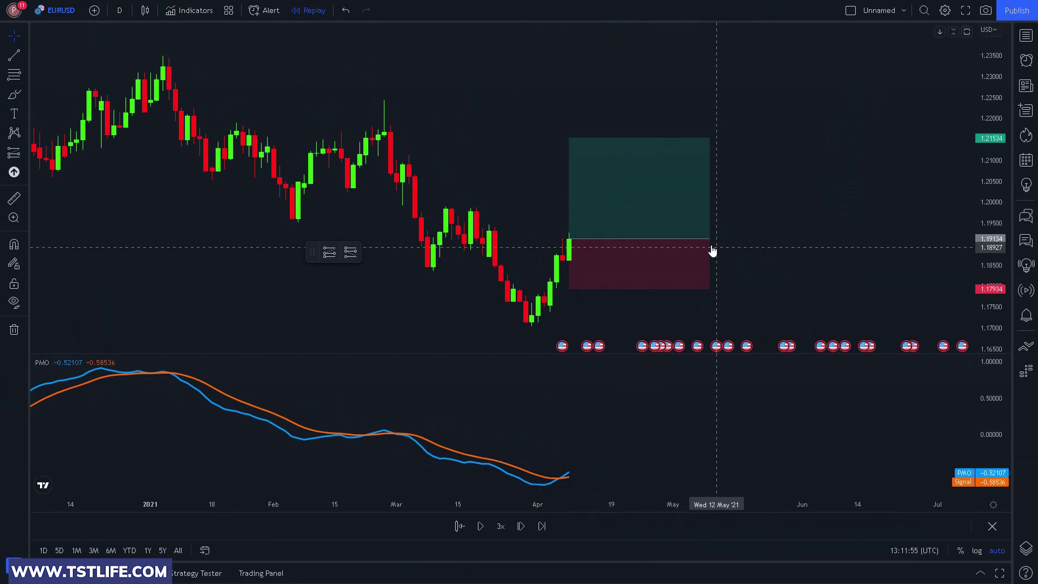
left_click_drag(713, 250, 924, 246)
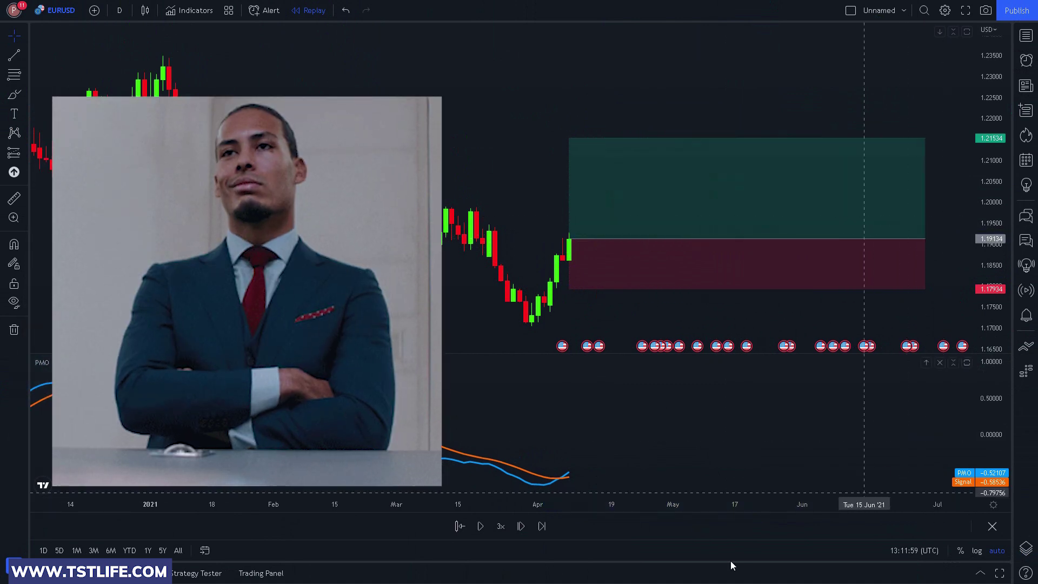
- Step the replay forward seven bars until price reaches the profit zone
left_click(520, 526)
left_click(521, 526)
left_click(521, 526)
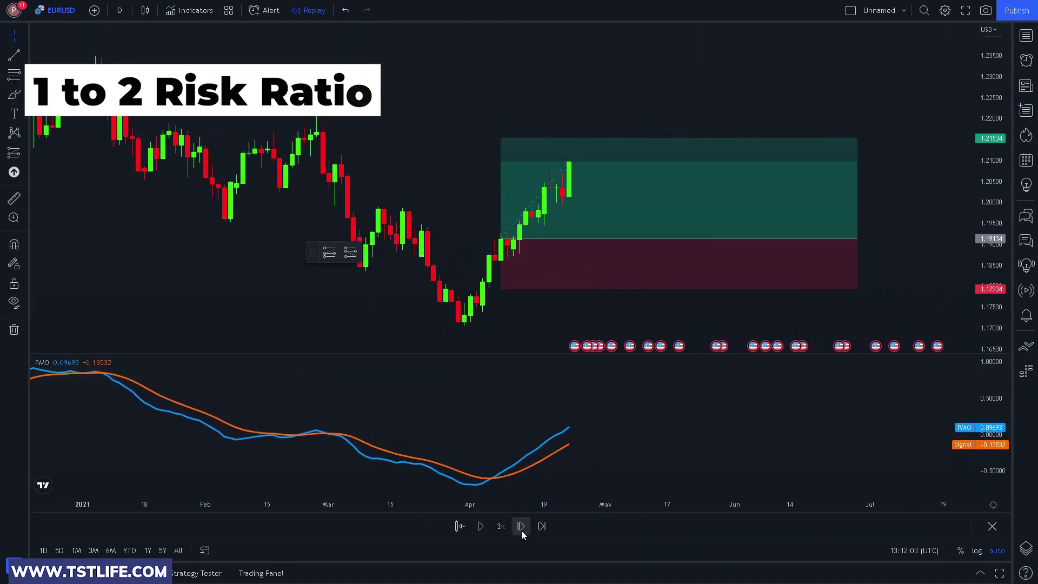
left_click(520, 526)
left_click(521, 526)
left_click(521, 527)
left_click(521, 526)
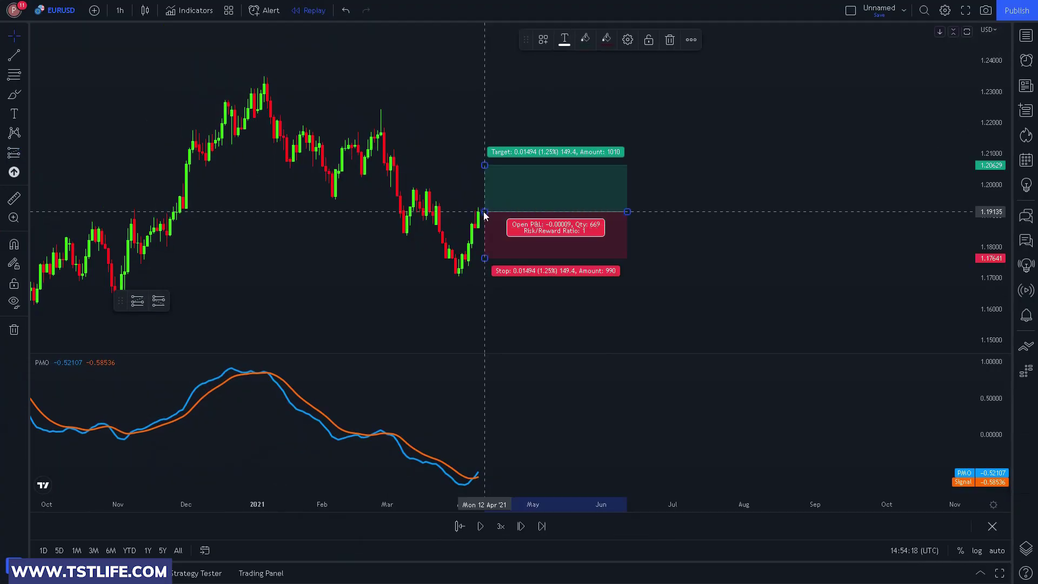
- Change the long position's profit target to 3000 ticks and step the replay into the trade
double_click(498, 232)
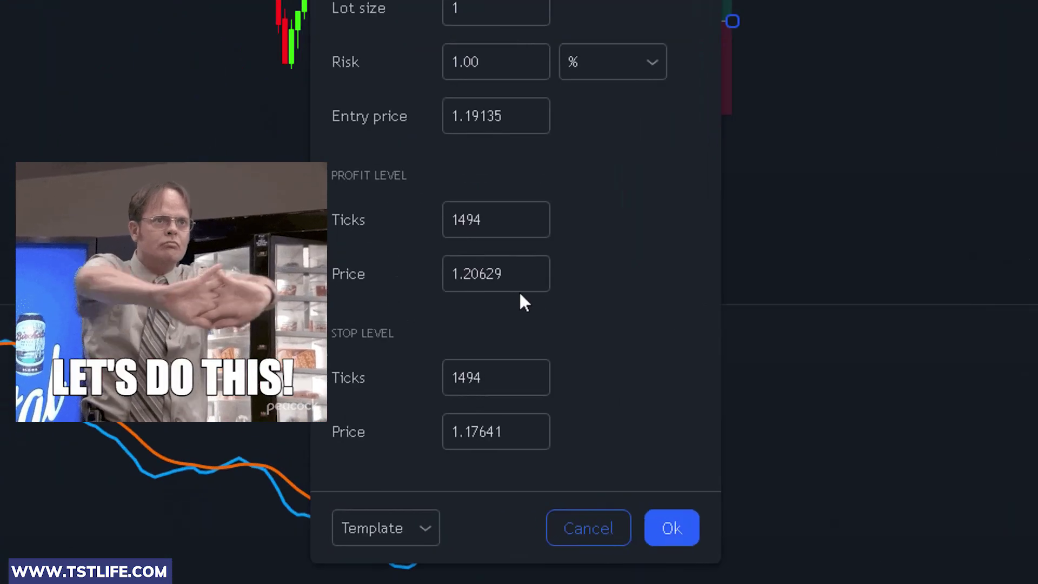
left_click(511, 387)
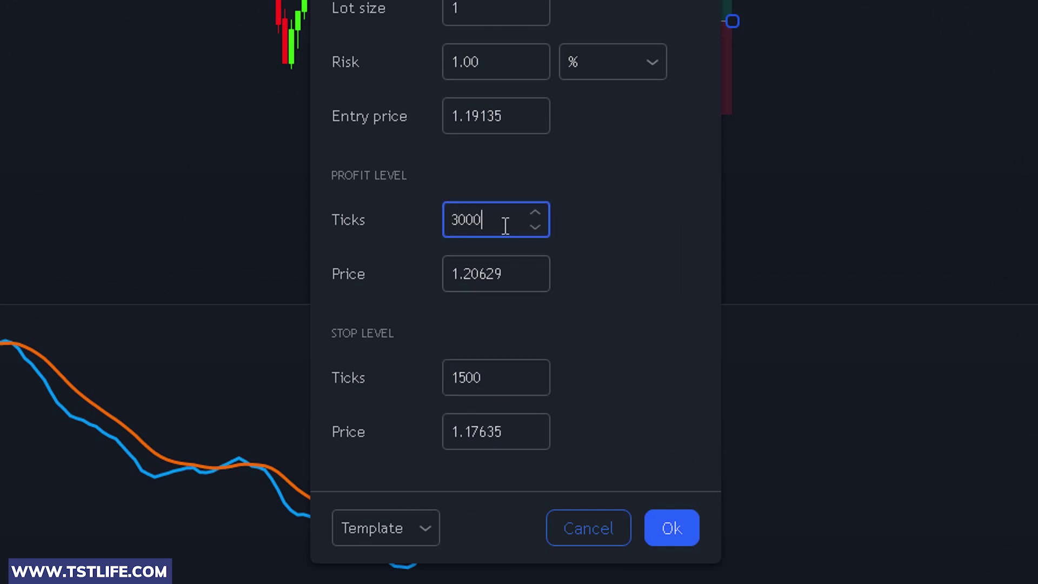
key("Return")
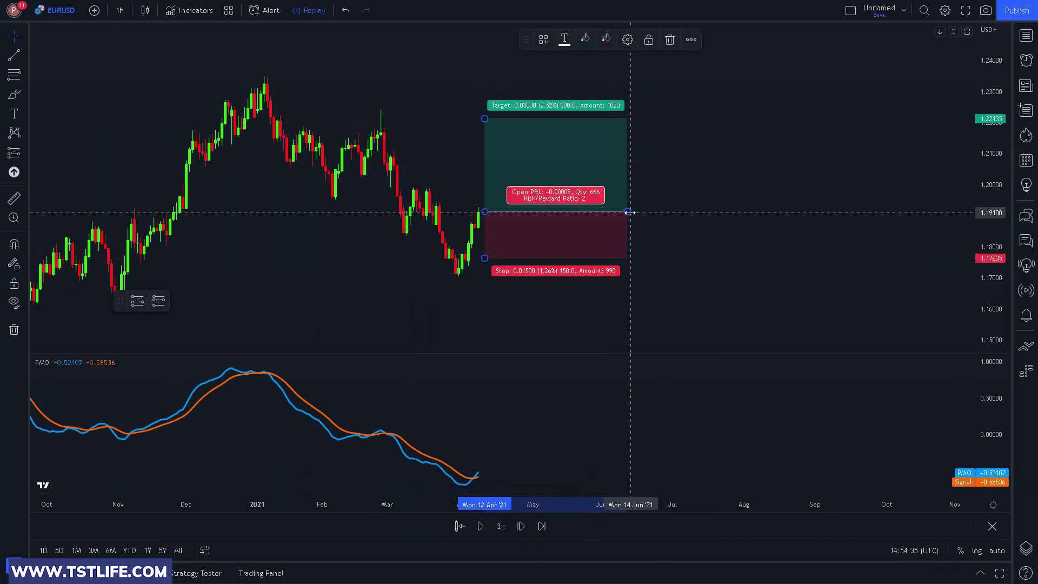
left_click(521, 531)
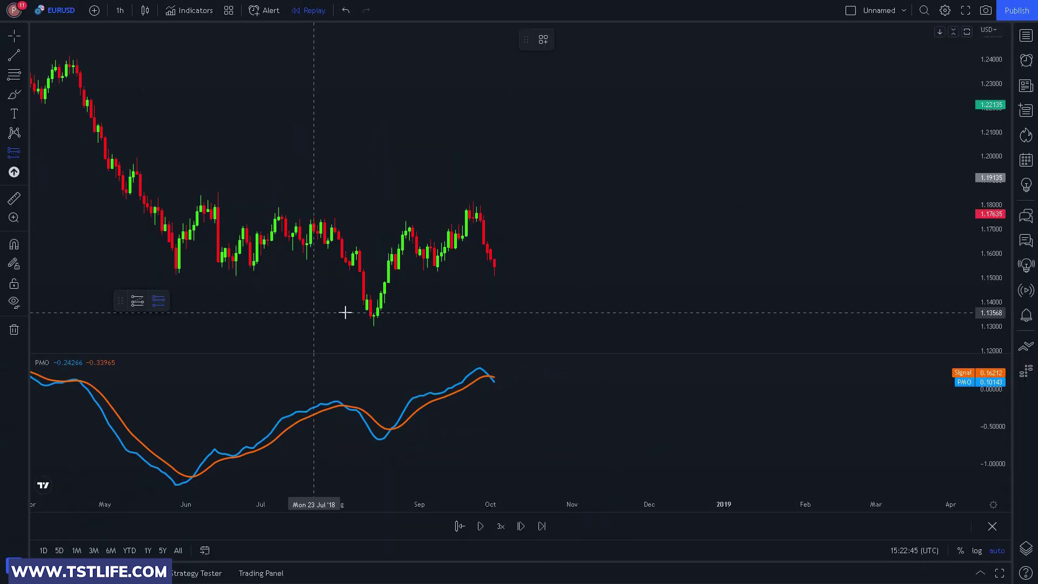
- Place a short position with a 3000-tick stop and 6000-tick target
left_click(528, 236)
double_click(529, 235)
double_click(670, 390)
type("300")
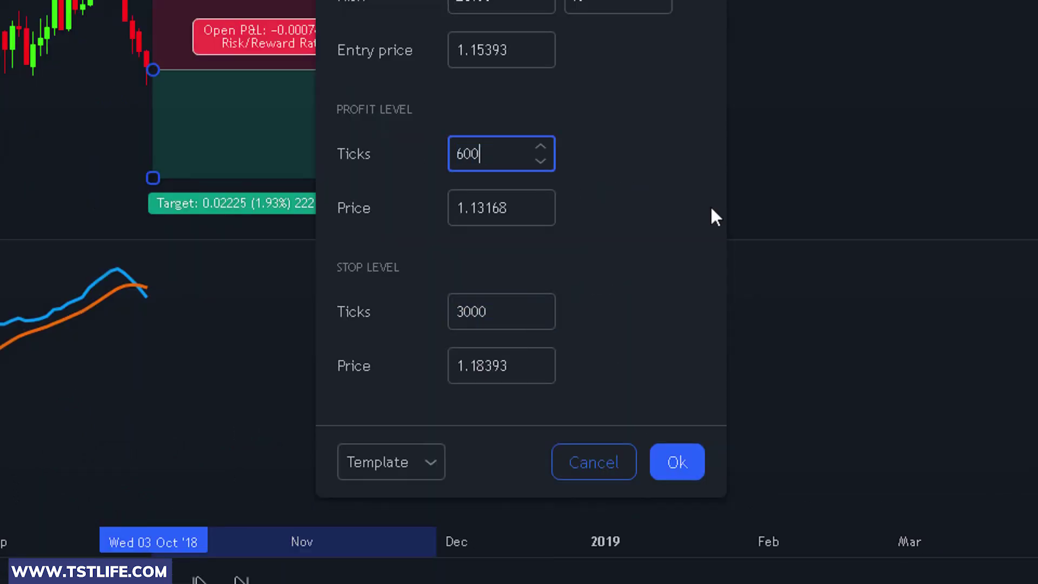
type("0")
key("Return")
- Stretch the short position across the replayed price to the chart's right edge
left_click(520, 527)
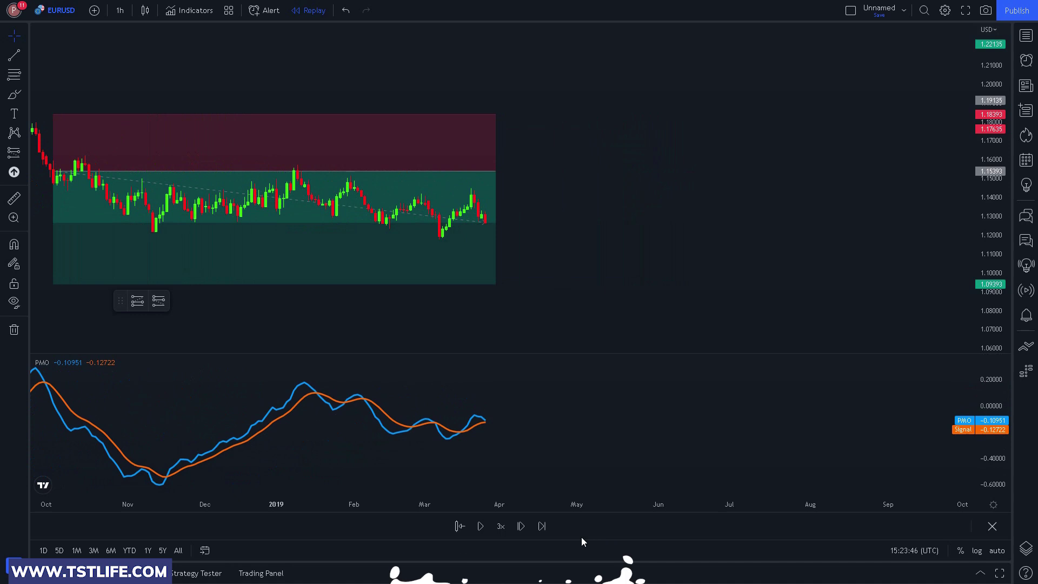
left_click_drag(472, 171, 941, 171)
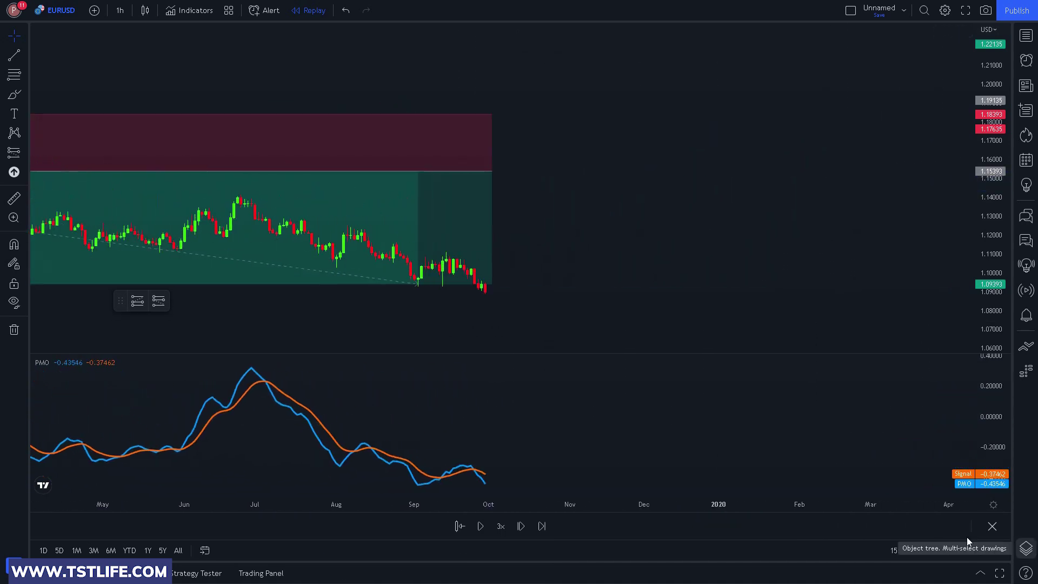
left_click_drag(494, 171, 970, 171)
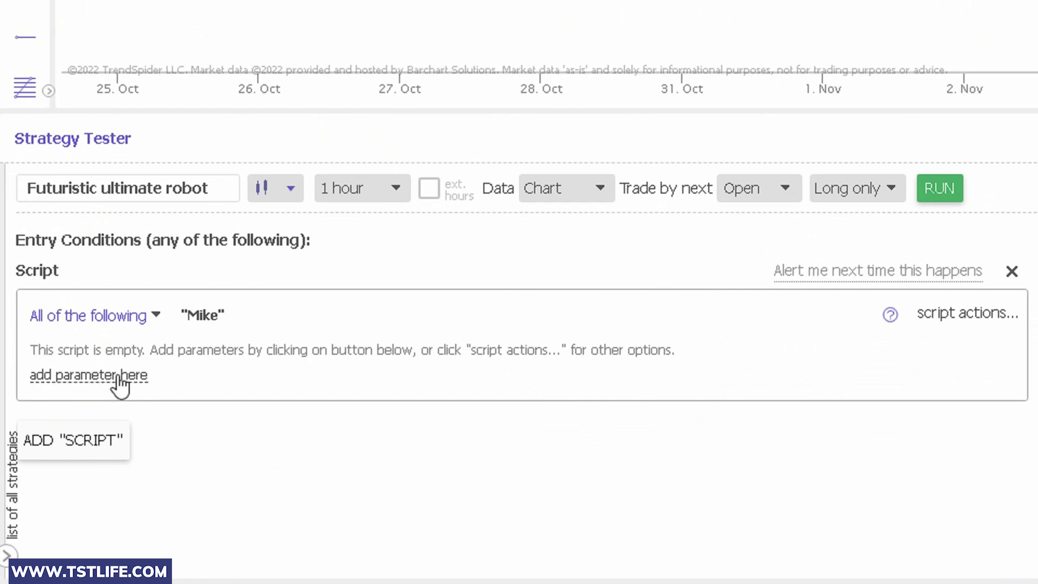
- Build the entry condition 'PMO Value Crossed Down PMO MA' in the strategy's entry script
left_click(117, 379)
left_click(120, 394)
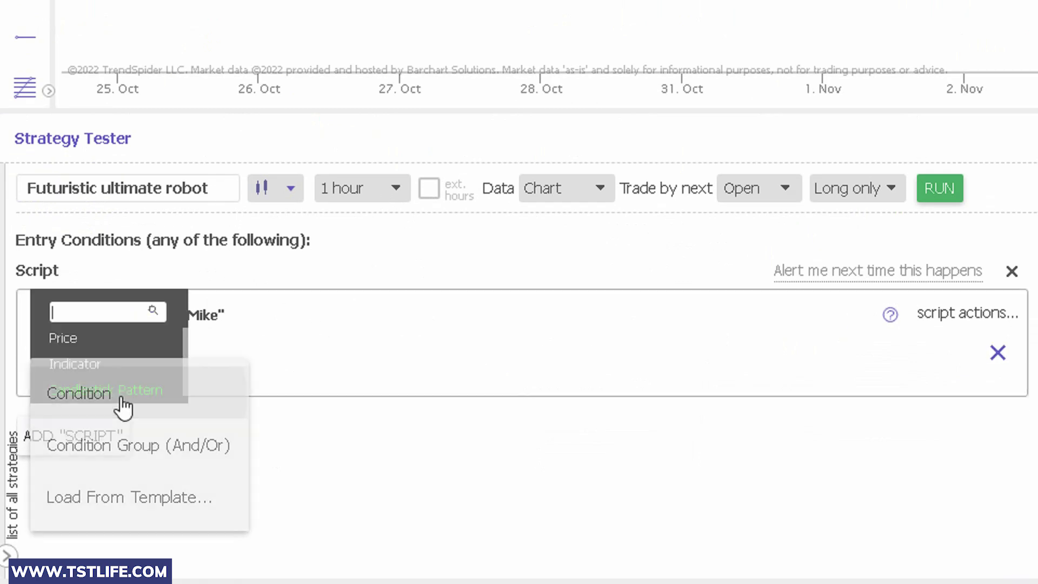
left_click(87, 368)
left_click(85, 358)
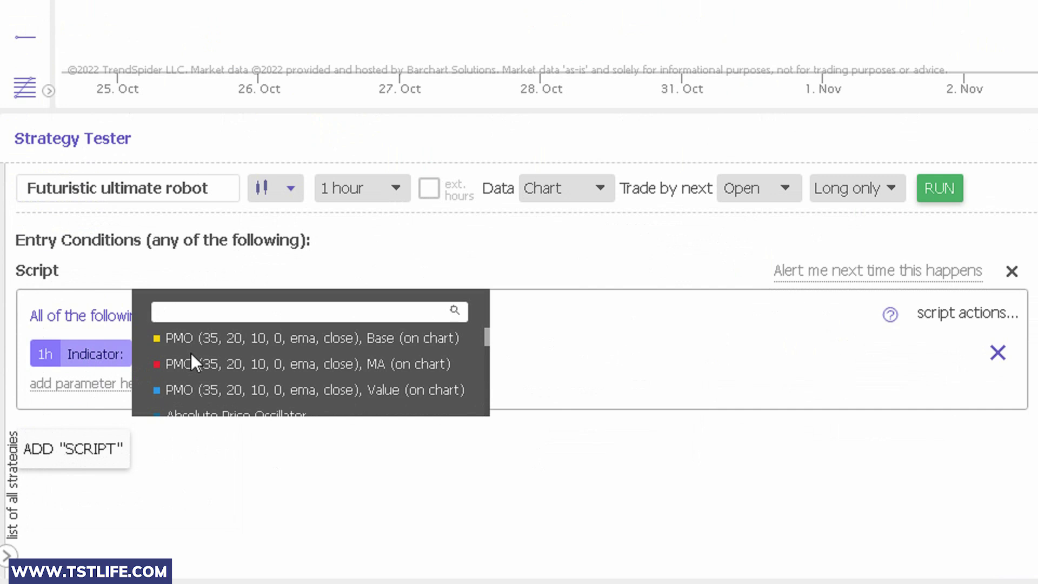
left_click(295, 389)
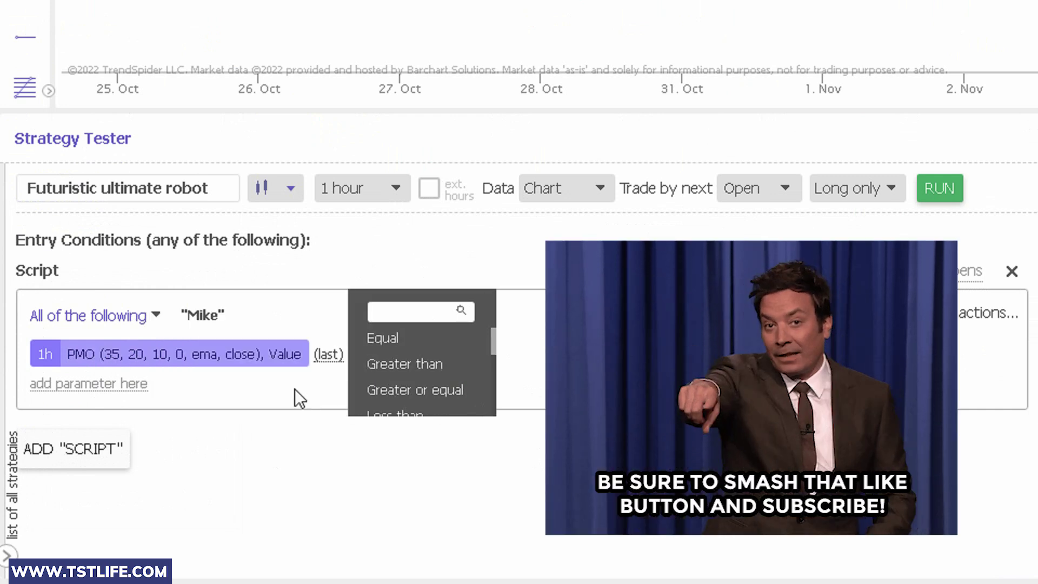
type("cross")
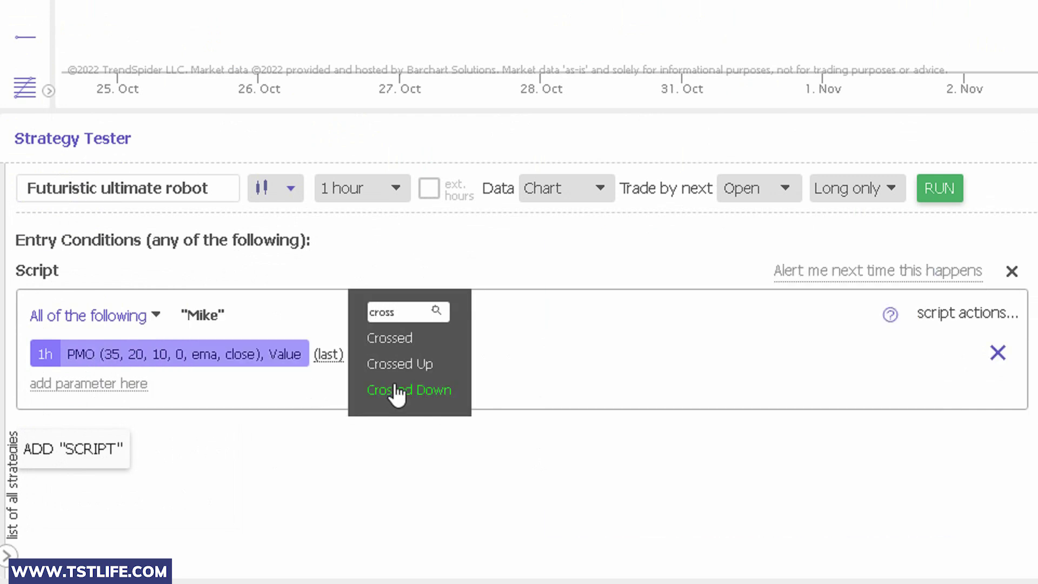
left_click(397, 390)
left_click(508, 370)
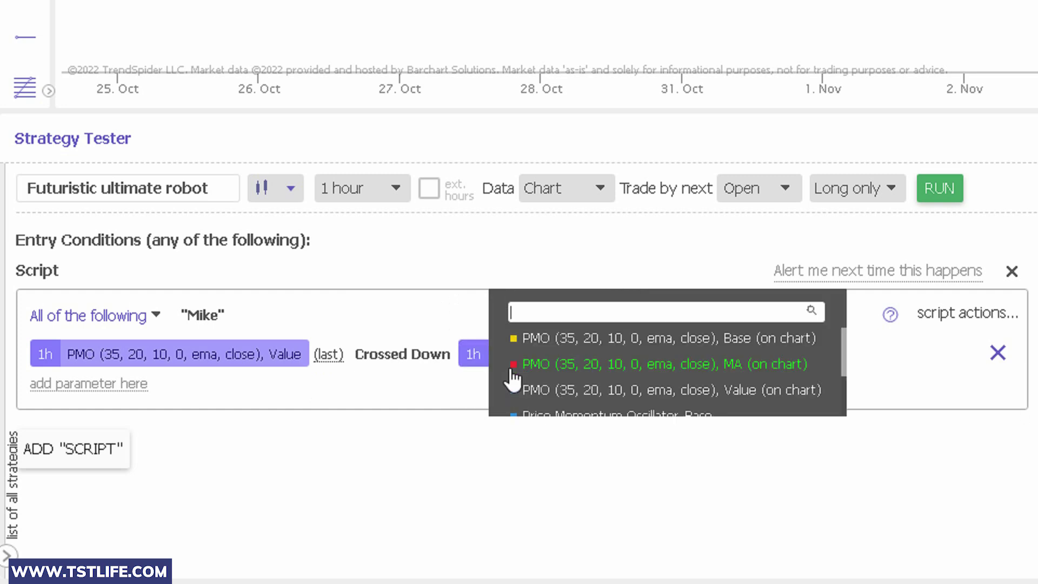
left_click(614, 367)
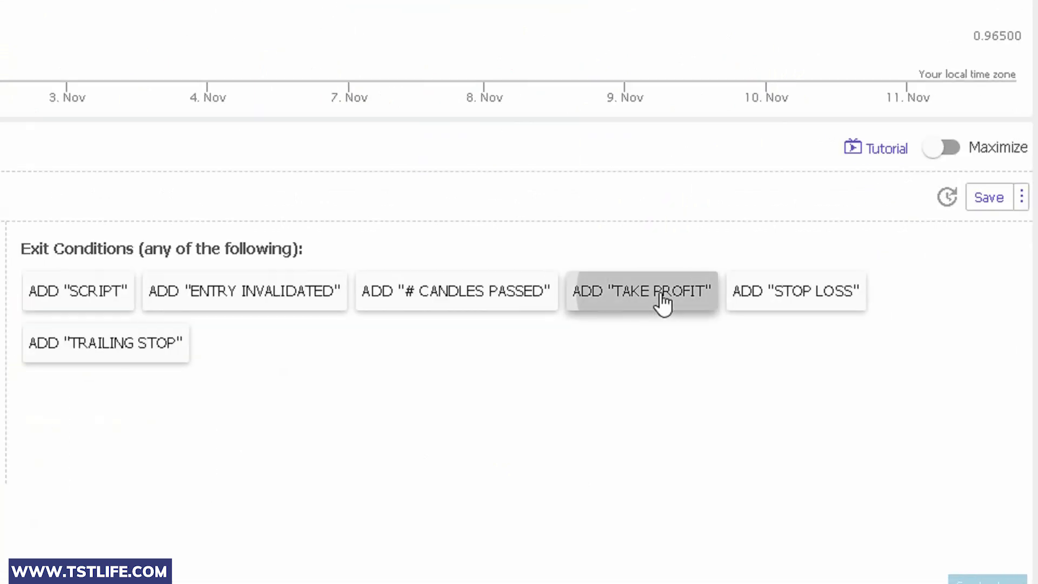
- Add exits of 2% take profit and 1% stop loss
left_click(663, 303)
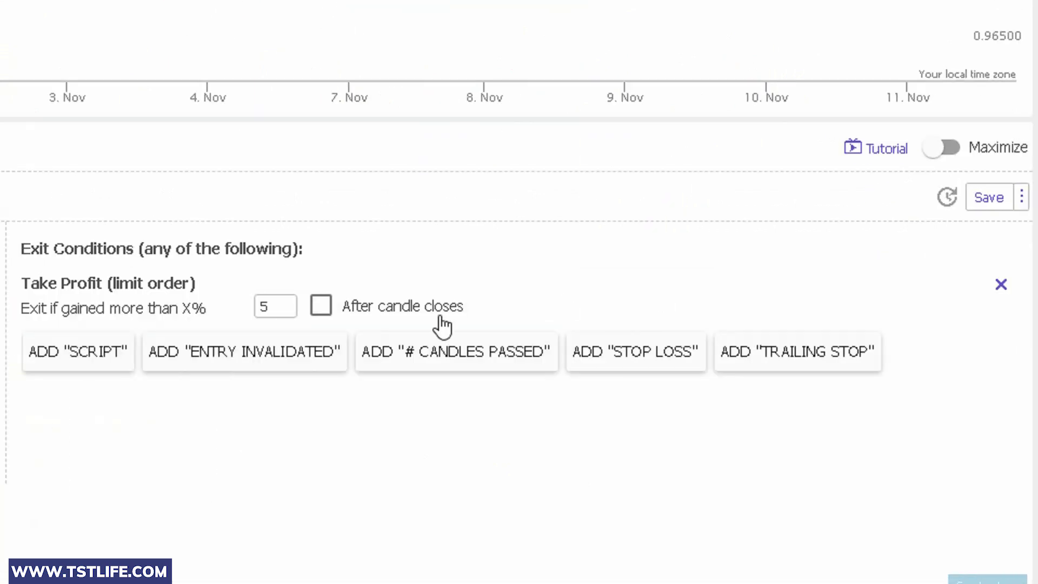
double_click(264, 307)
type("2")
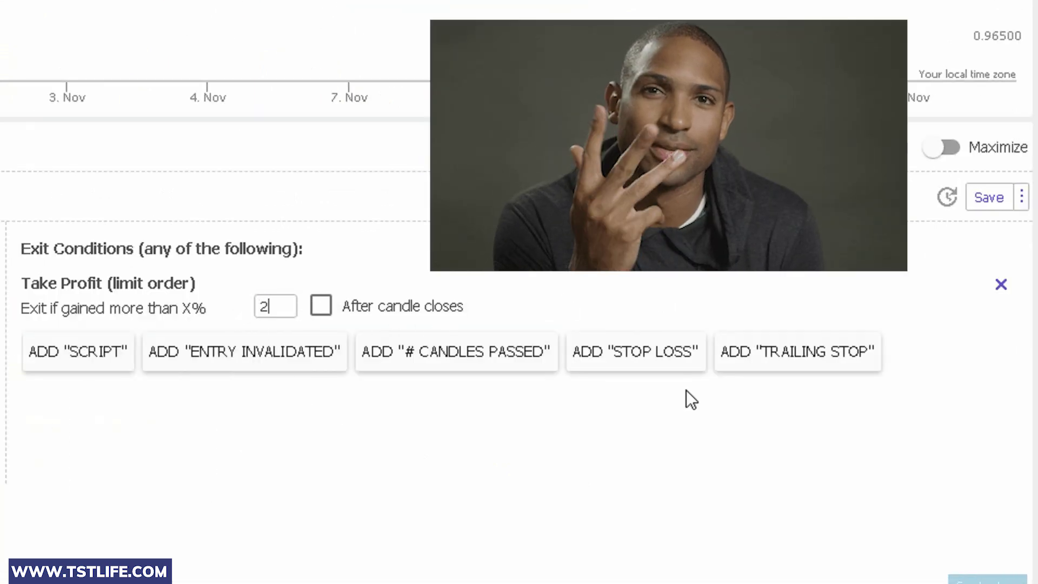
left_click(647, 361)
double_click(277, 366)
type("1")
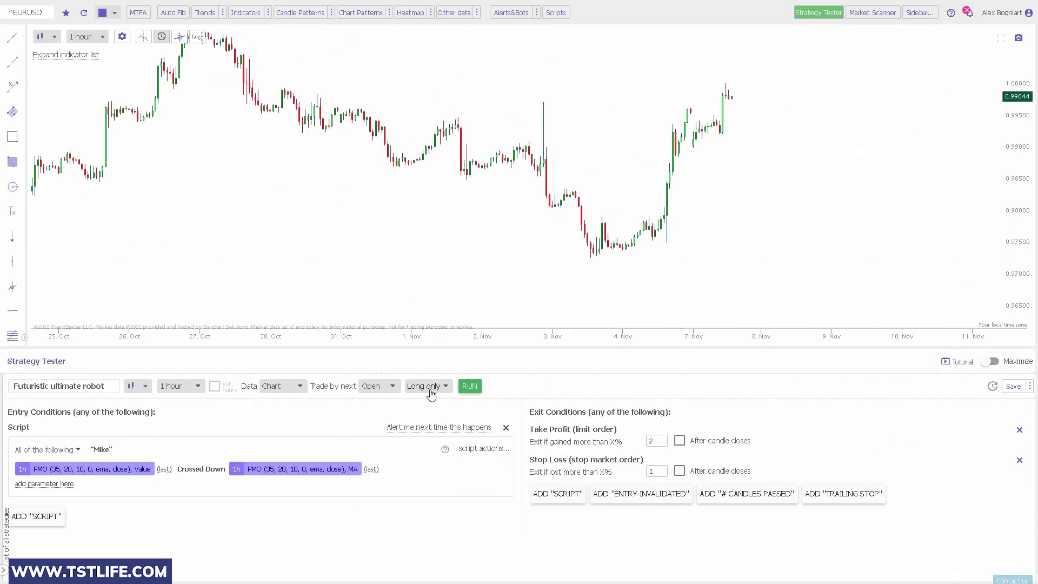
- Switch the strategy to short only and browse the history range options
left_click(432, 410)
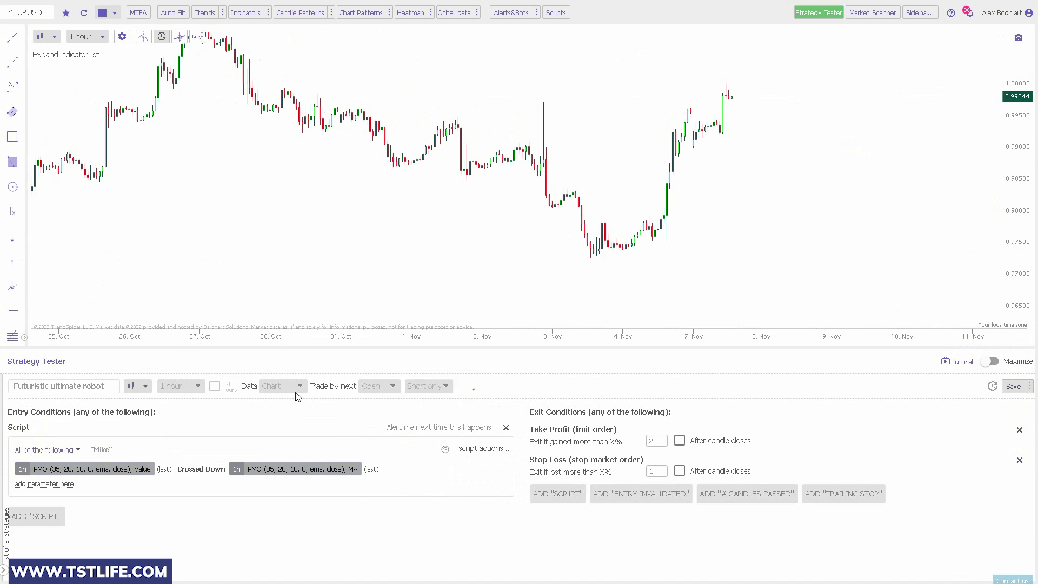
left_click(292, 391)
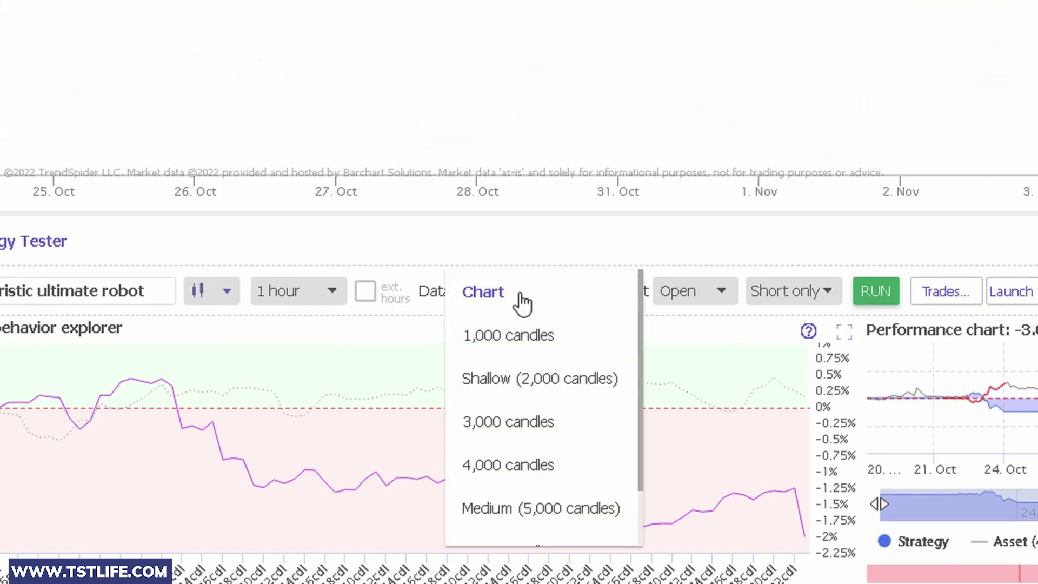
scroll(533, 445, "down", 5)
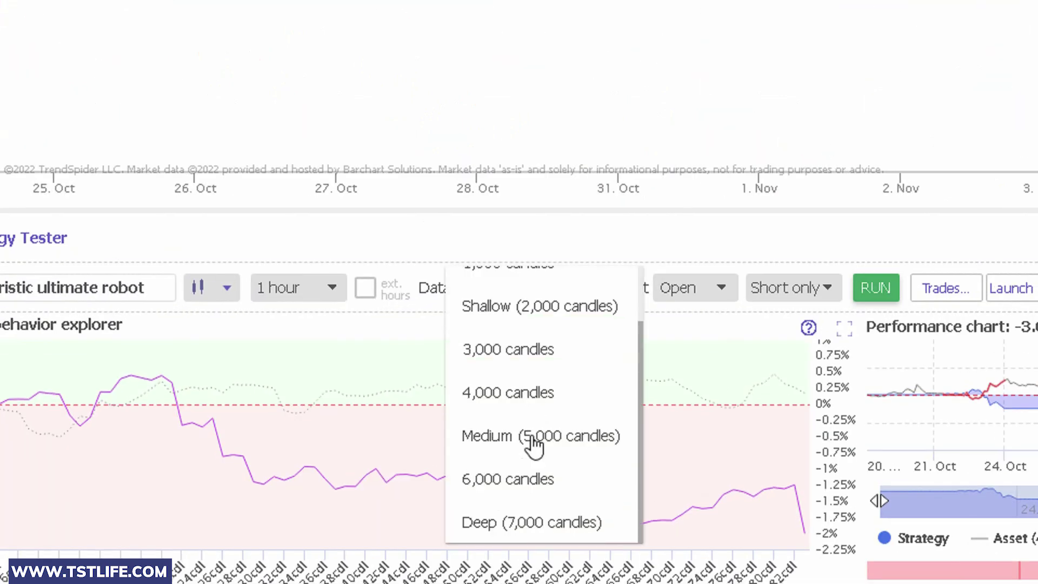